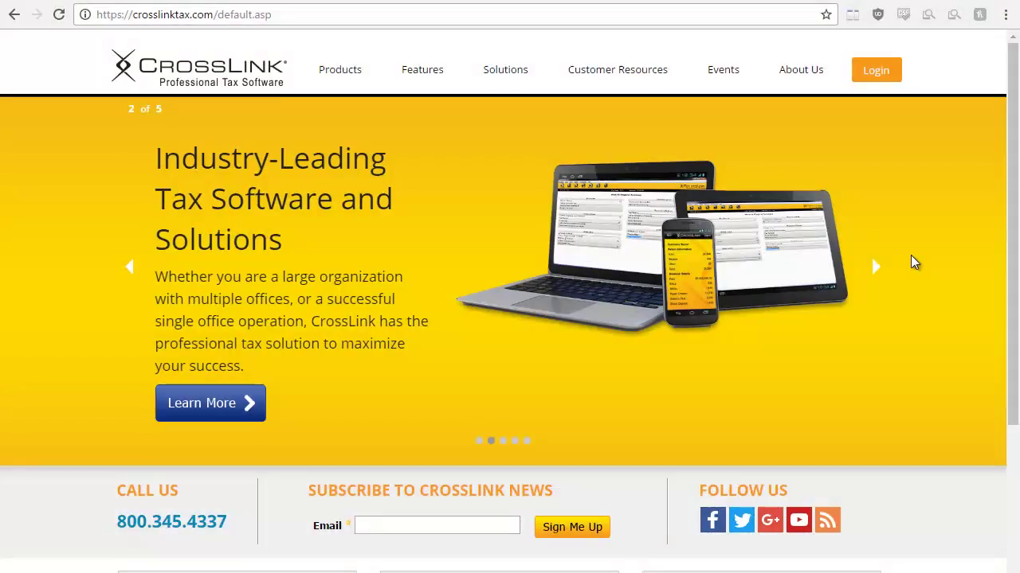
Log in and save the account agreements, with Refundo Audit Protection and CADRPlus enrolled.
left_click(876, 72)
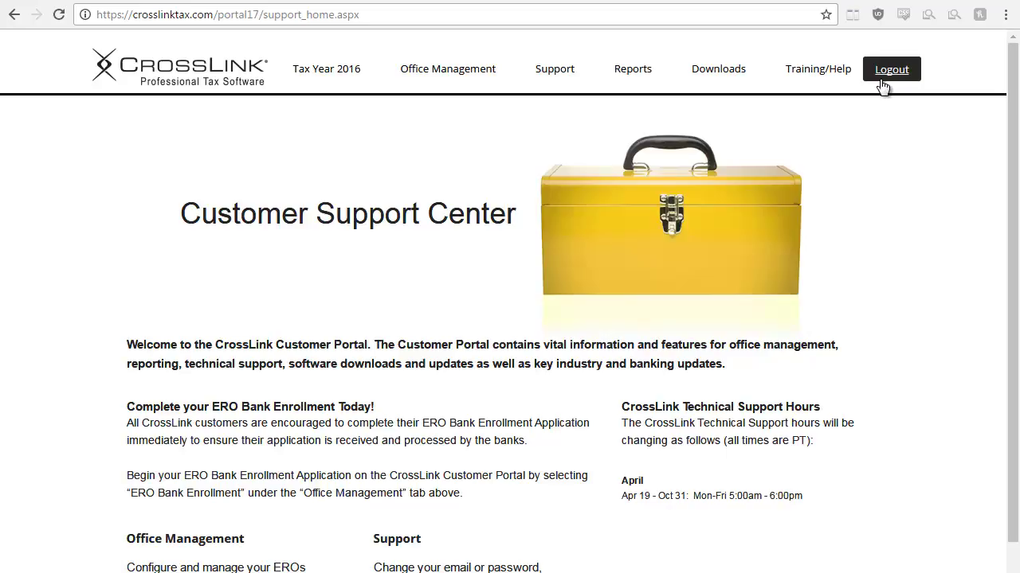
mouse_move(542, 72)
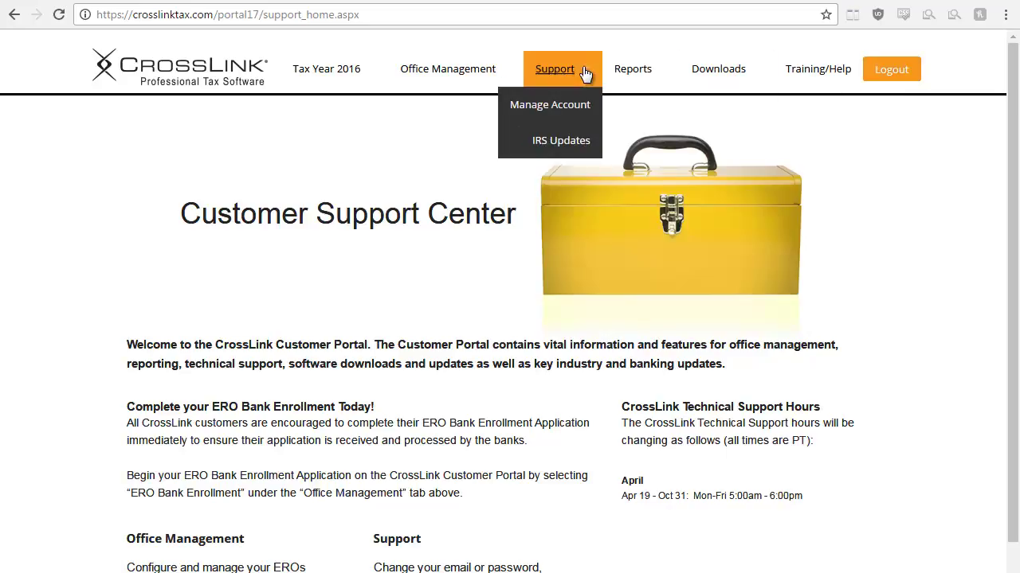
left_click(584, 116)
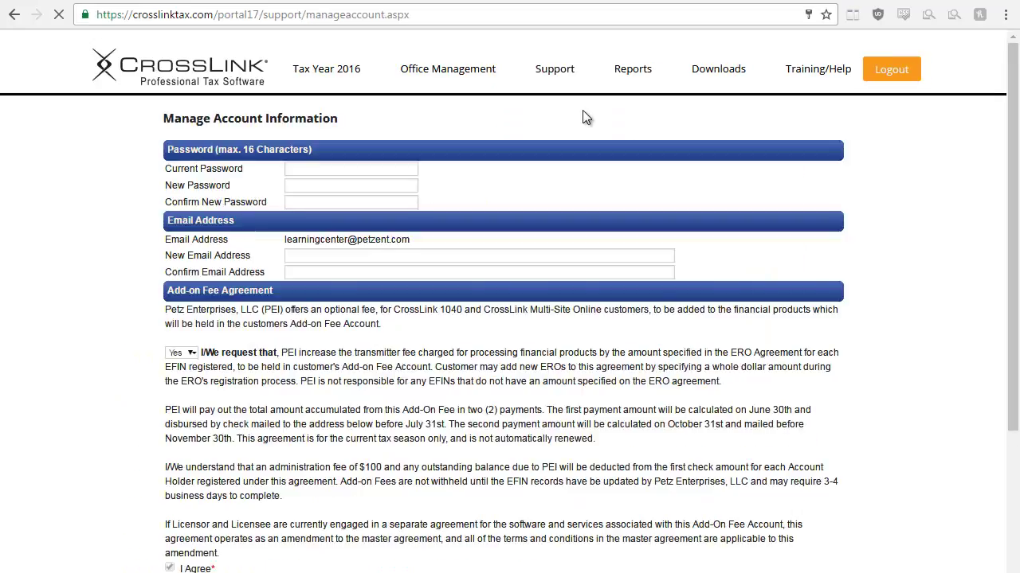
scroll(582, 116, "down", 3)
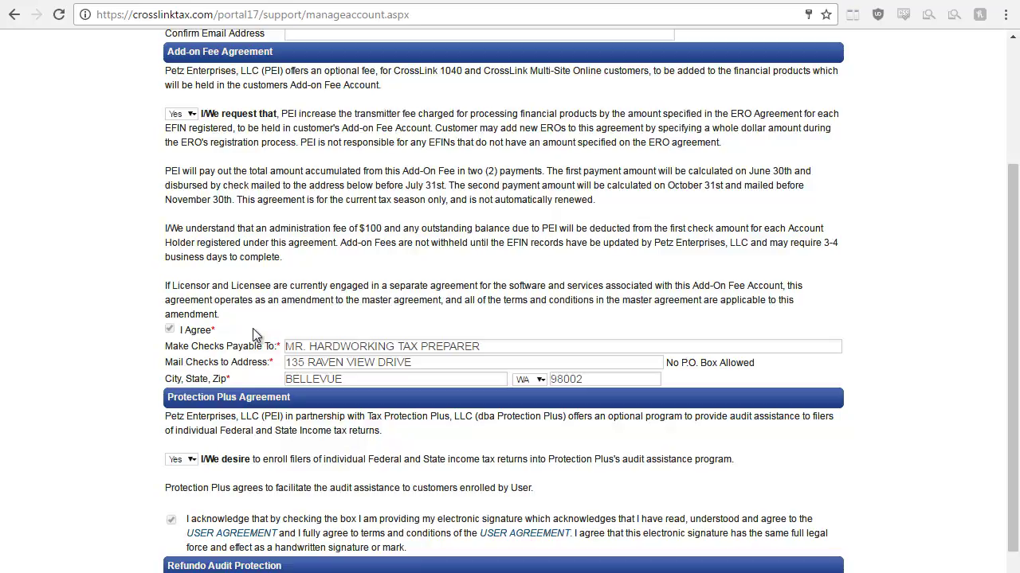
scroll(201, 347, "down", 4)
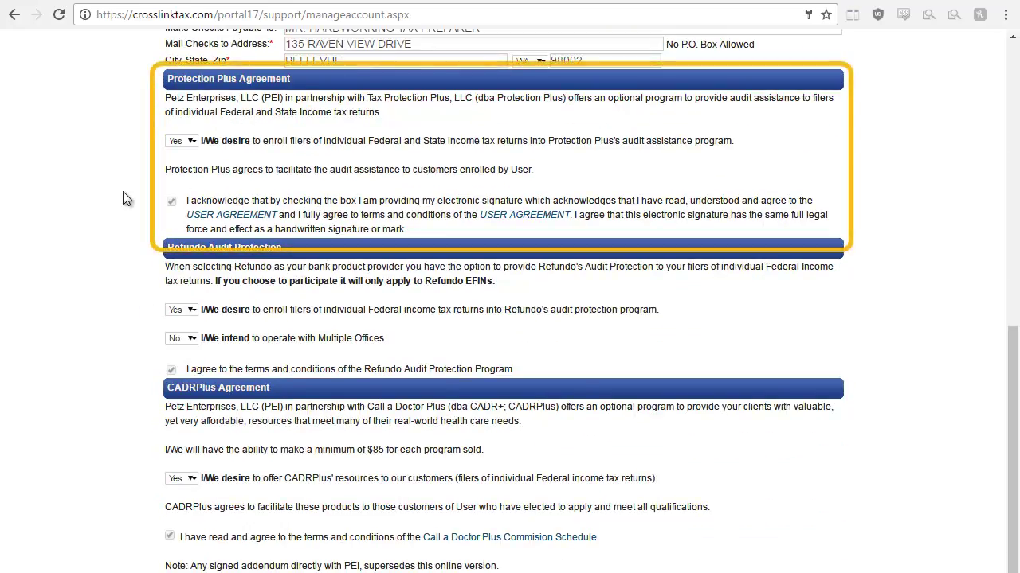
scroll(126, 291, "down", 2)
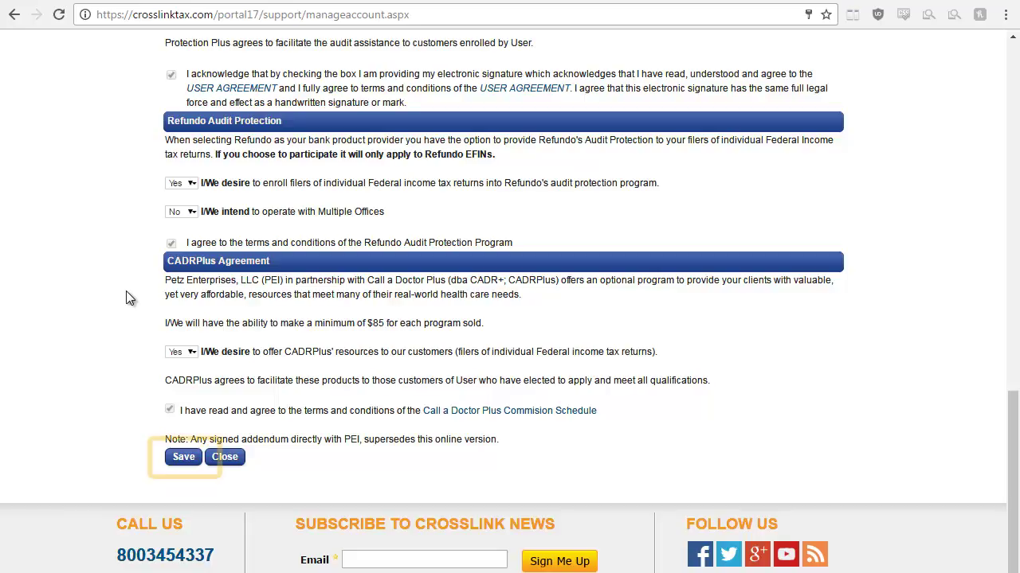
left_click(185, 460)
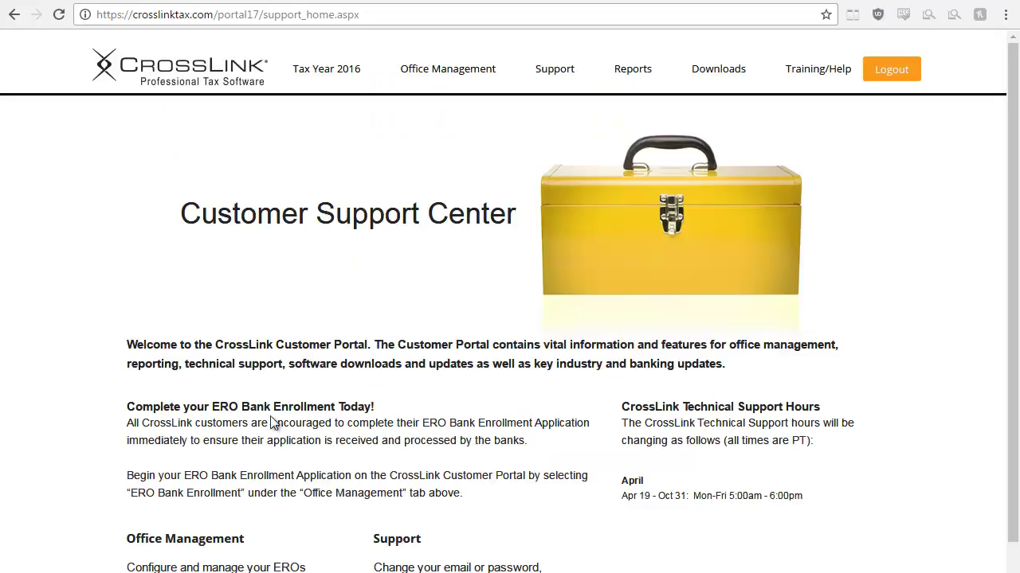
mouse_move(448, 81)
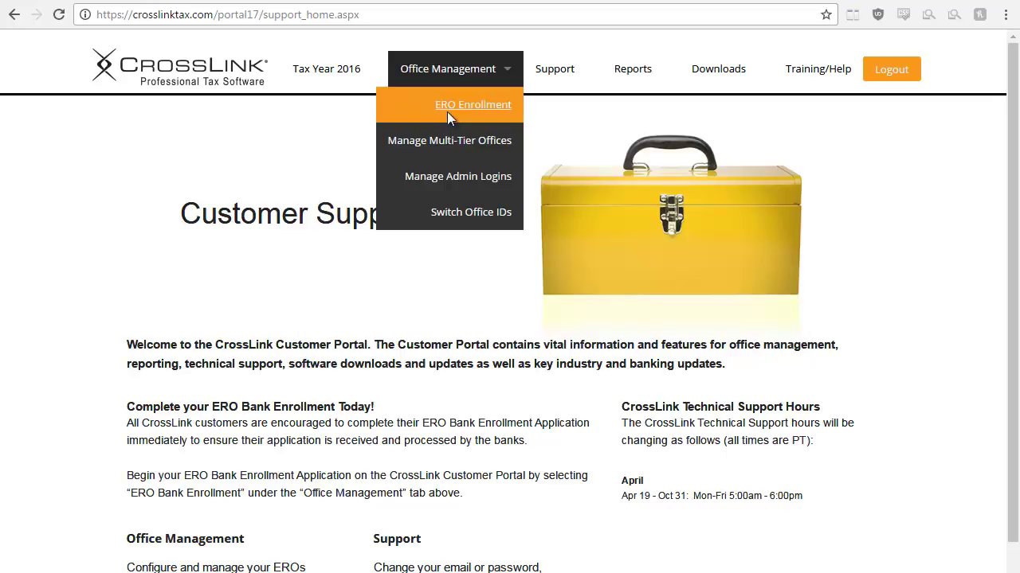
left_click(449, 113)
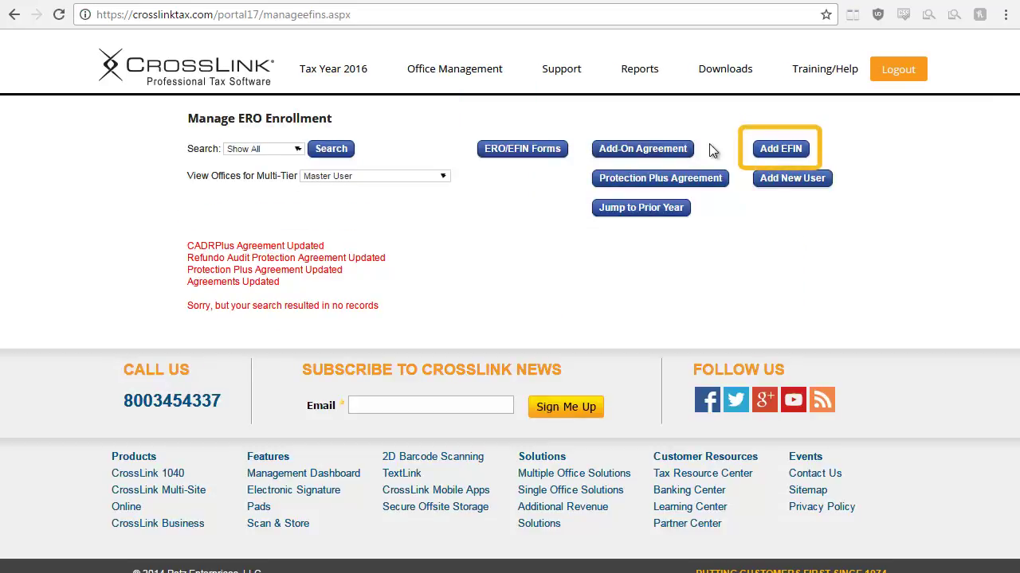
left_click(758, 156)
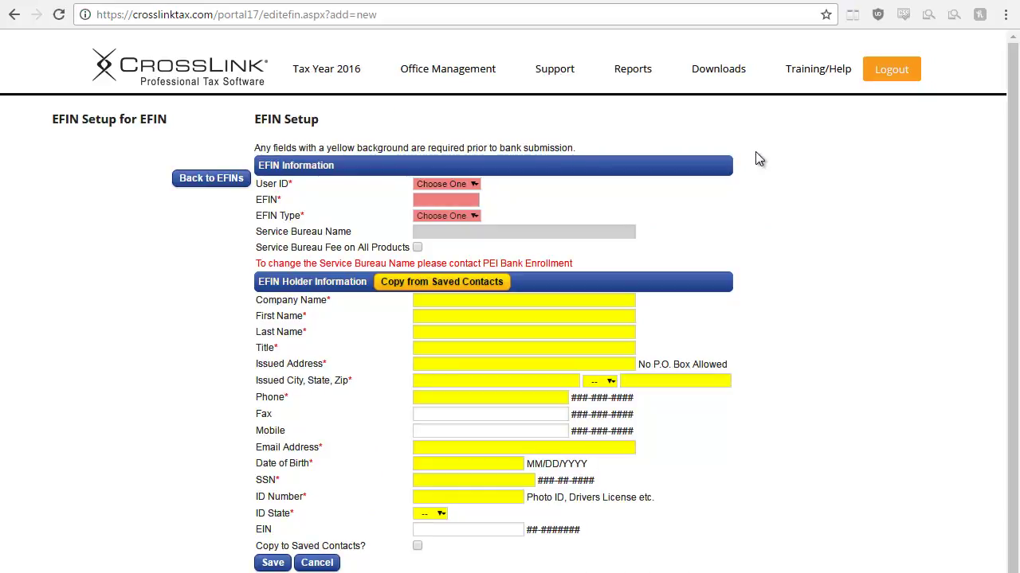
left_click(473, 186)
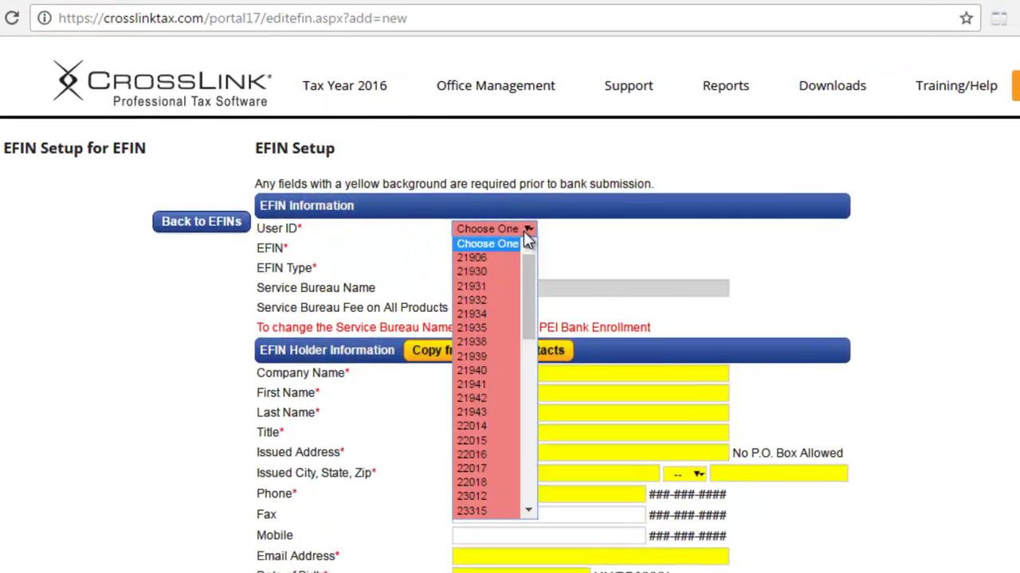
left_click(525, 236)
left_click(521, 250)
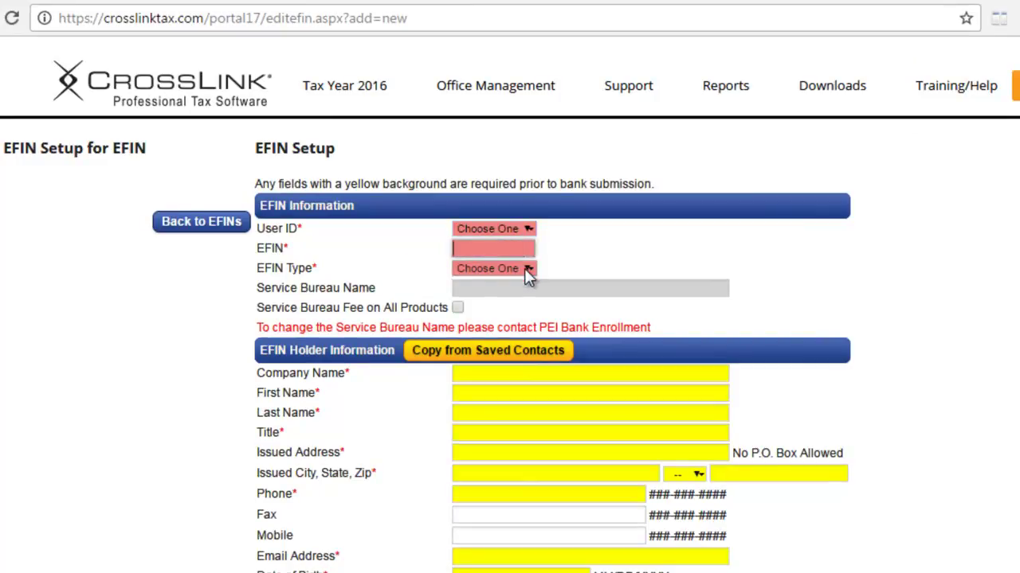
left_click(525, 268)
left_click(512, 311)
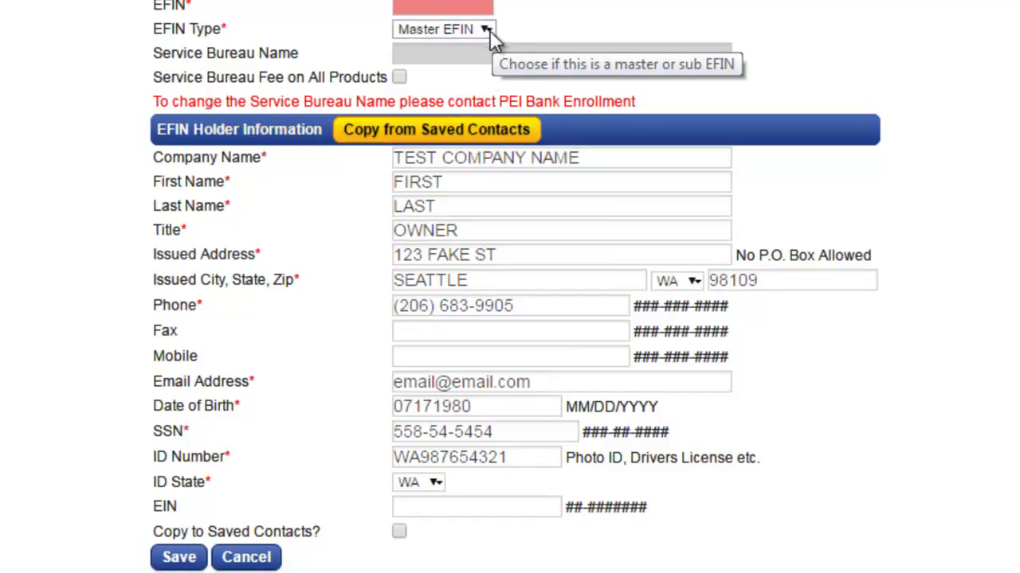
left_click(399, 532)
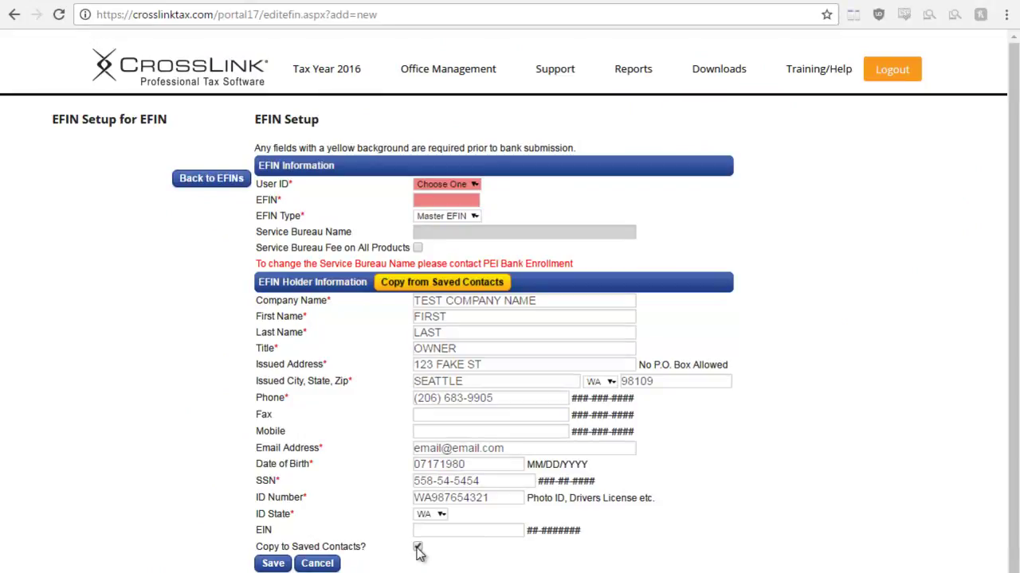
left_click(279, 563)
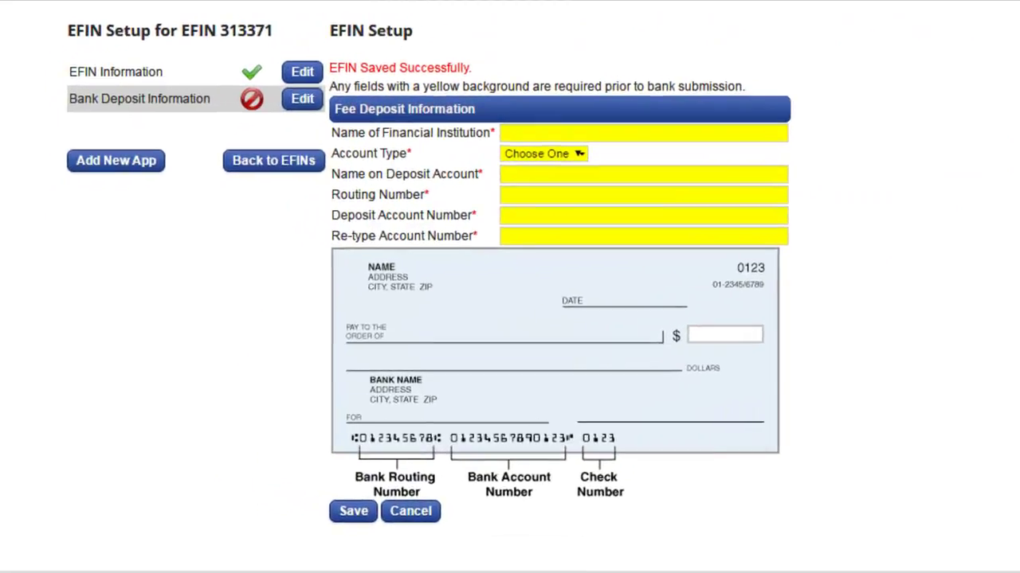
left_click(526, 136)
key("Down")
key("Return")
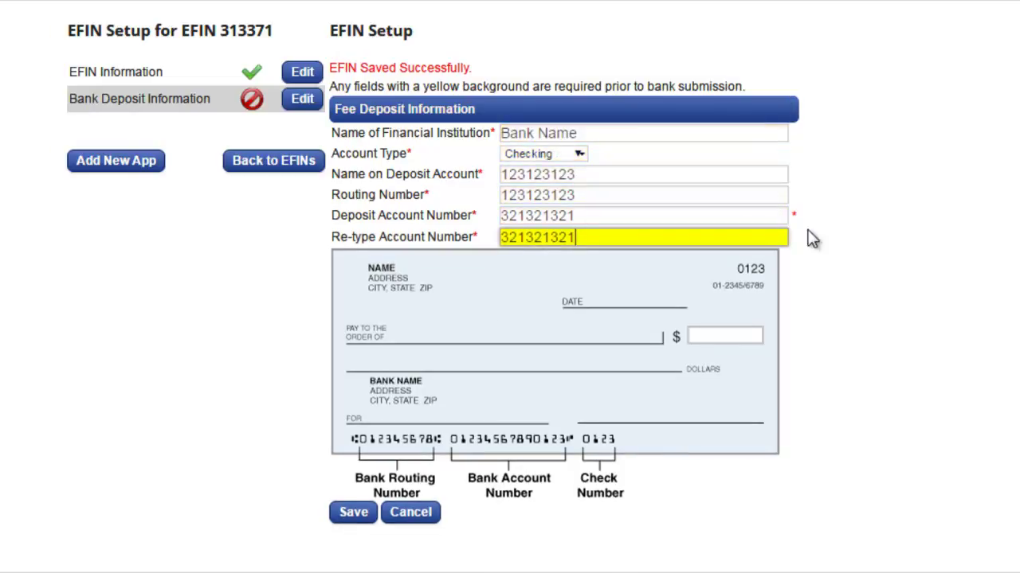
left_click(368, 512)
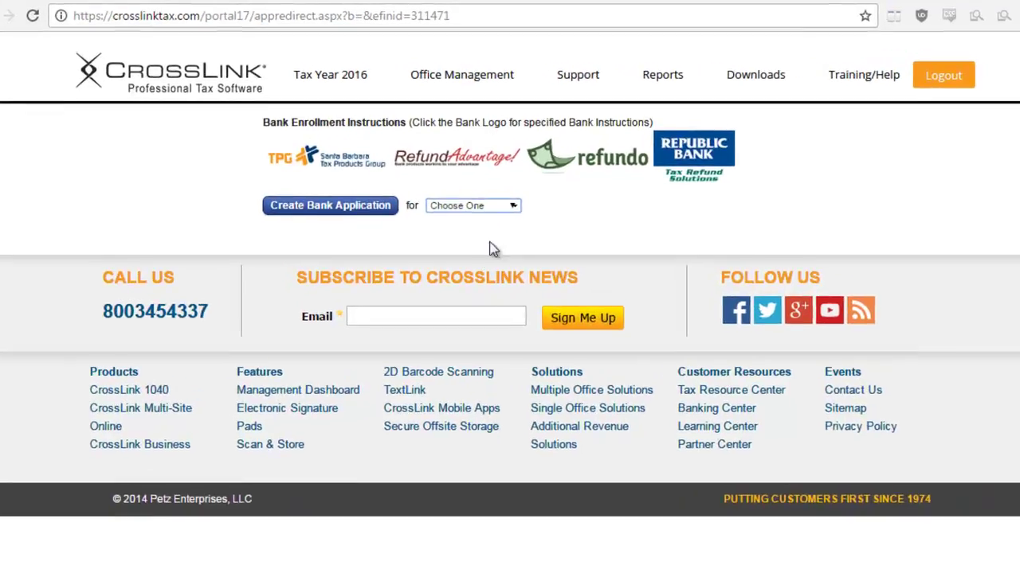
Create a 2016 bank application with TPG as the bank.
left_click(500, 190)
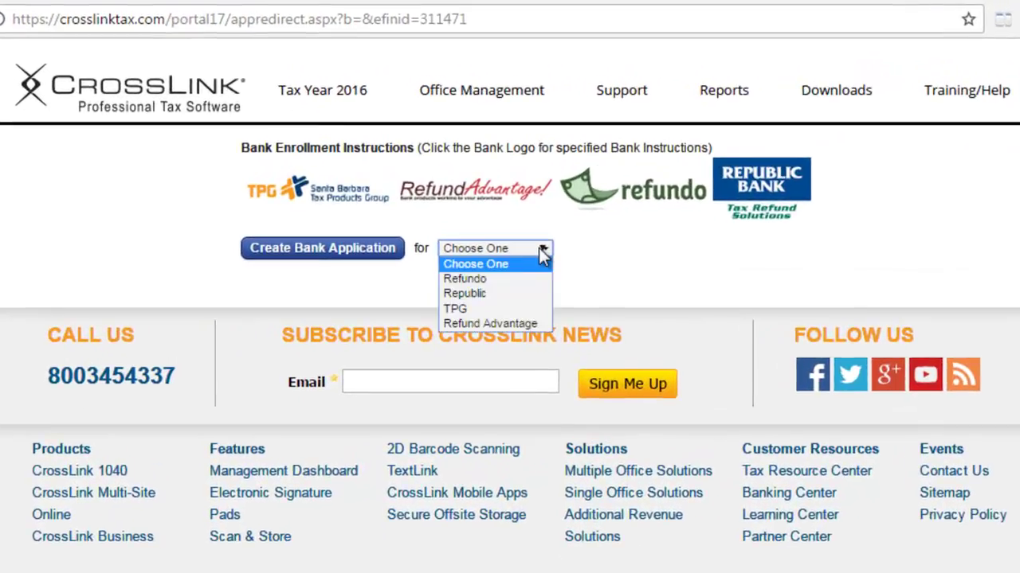
left_click(532, 310)
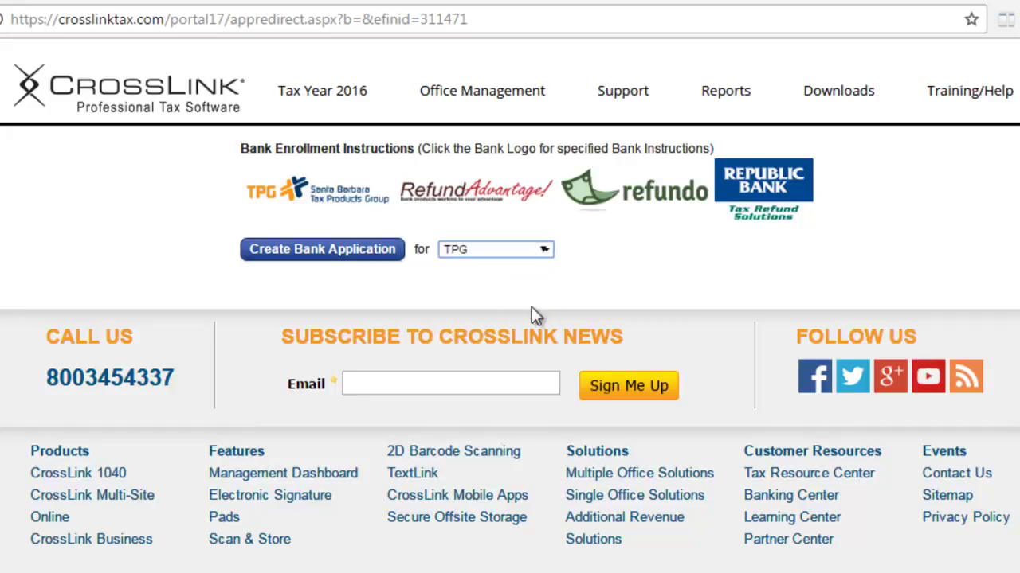
left_click(338, 255)
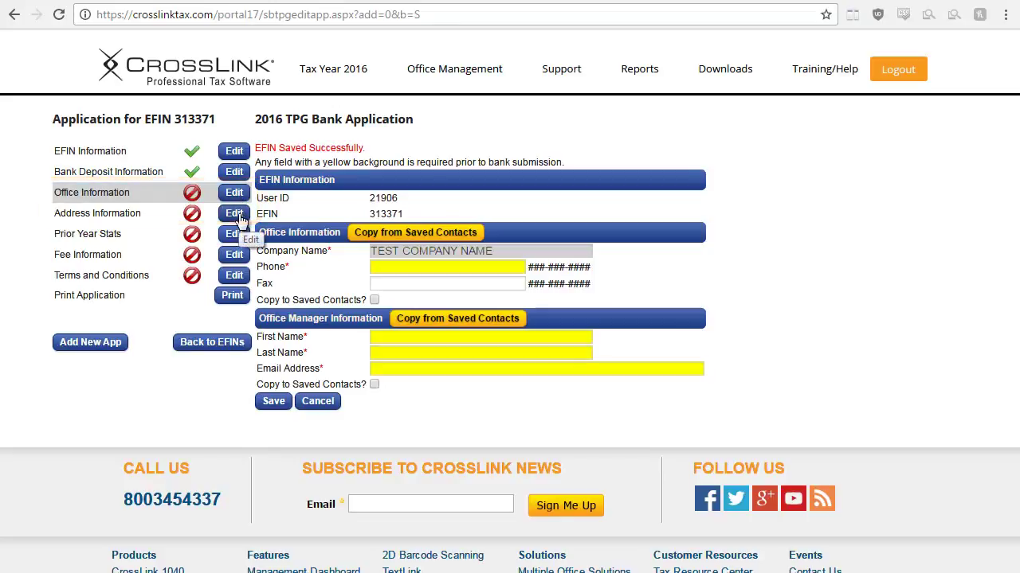
Fill office information from the TEST COMPANY NAME saved contact and save it.
left_click(378, 239)
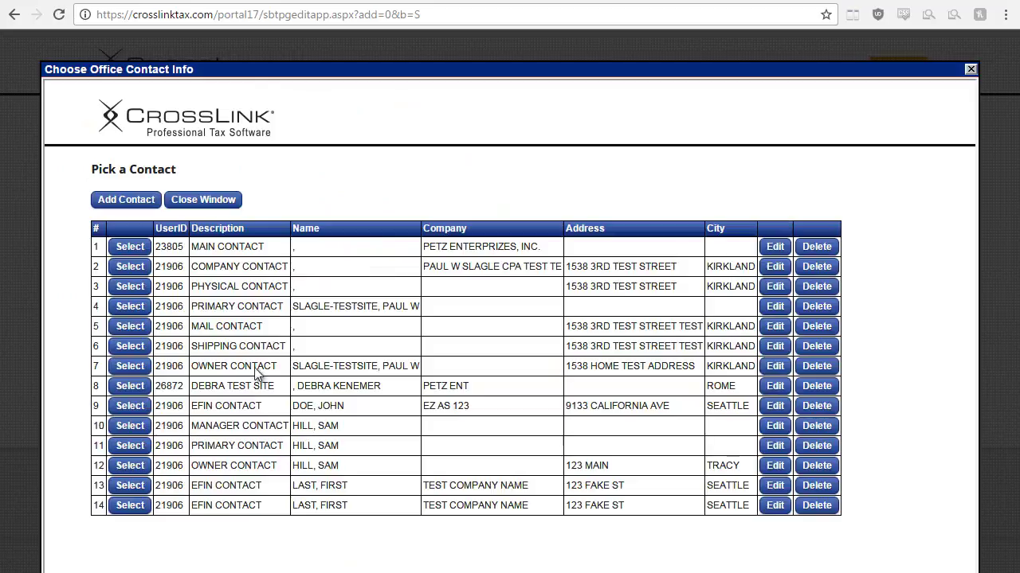
left_click(127, 506)
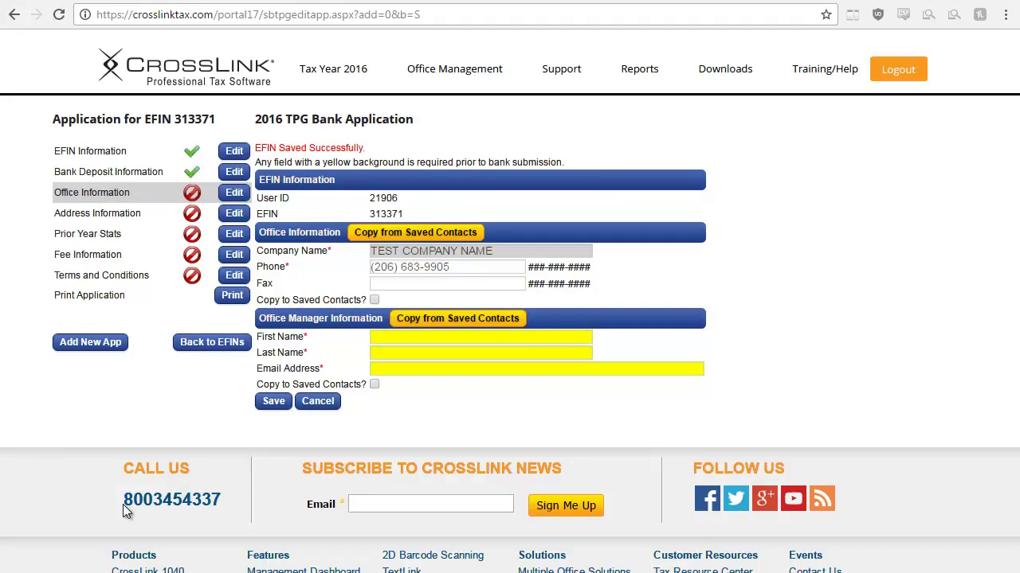
left_click(273, 400)
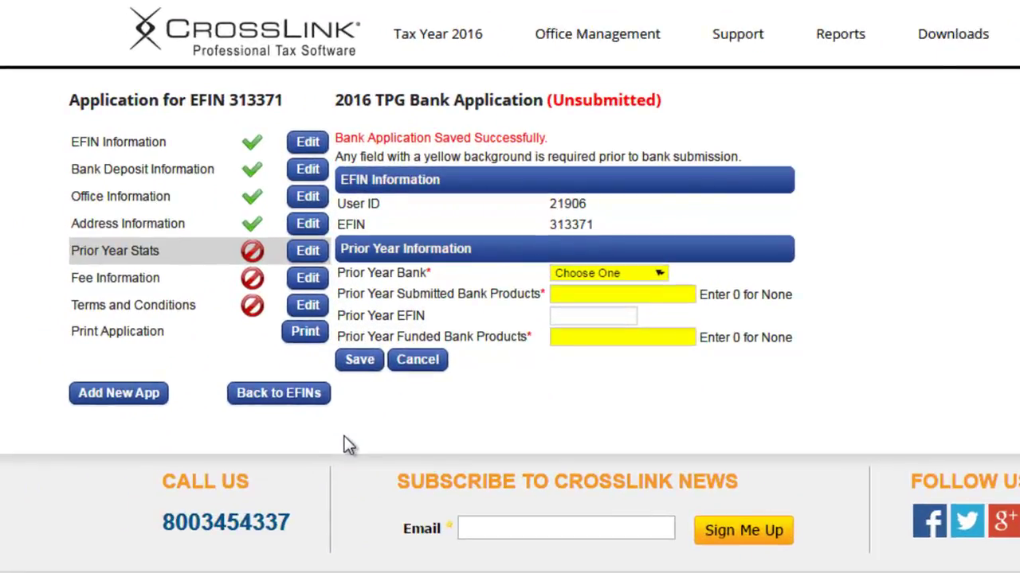
Set Prior Year Bank to None and save the prior-year stats.
left_click(583, 275)
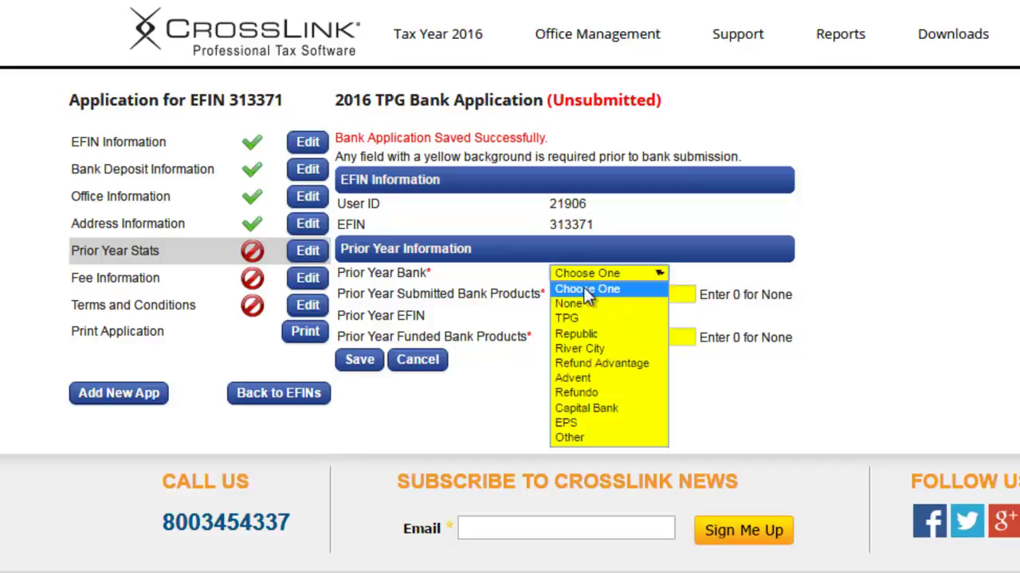
left_click(583, 305)
left_click(359, 359)
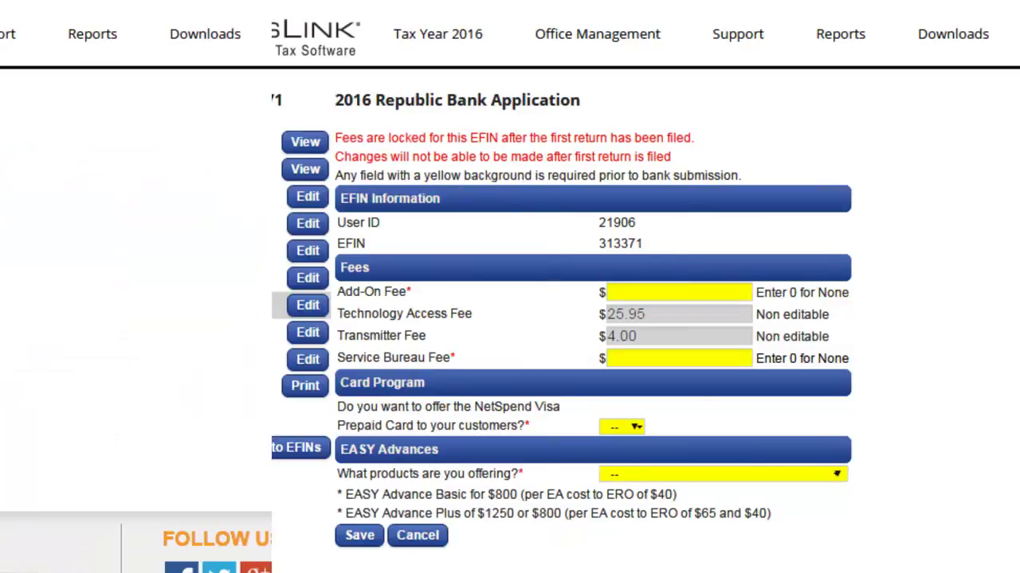
Offer the NetSpend prepaid card and Refund Transfers only under EASY Advances.
left_click(632, 429)
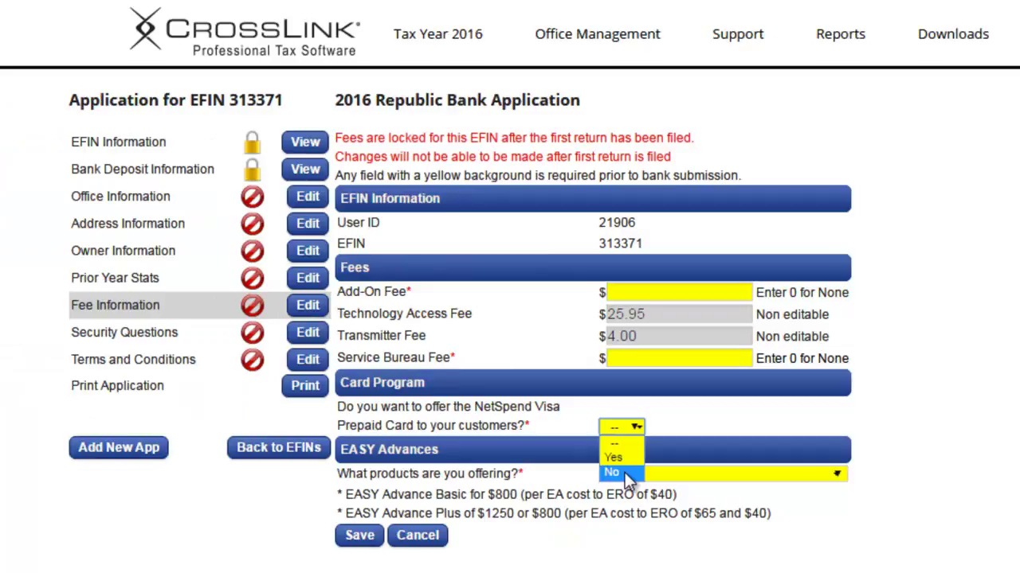
left_click(629, 459)
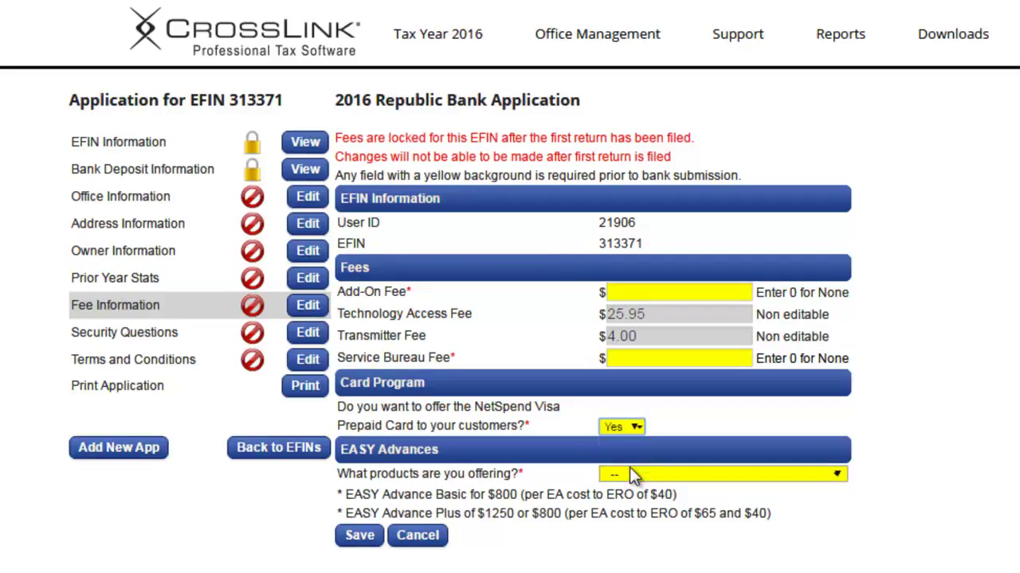
left_click(630, 472)
left_click(631, 505)
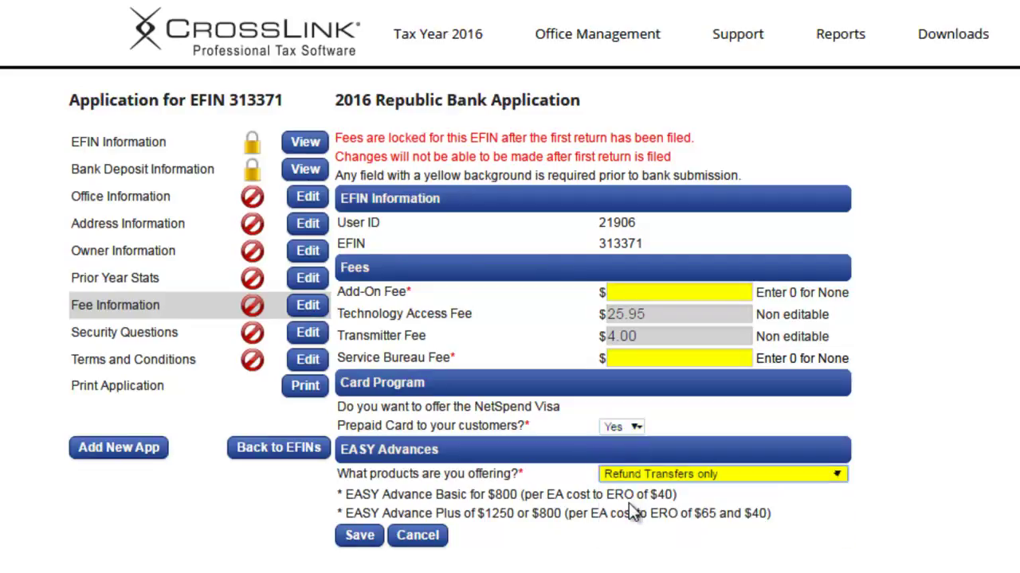
Open the Security Questions section and review its answers.
left_click(311, 333)
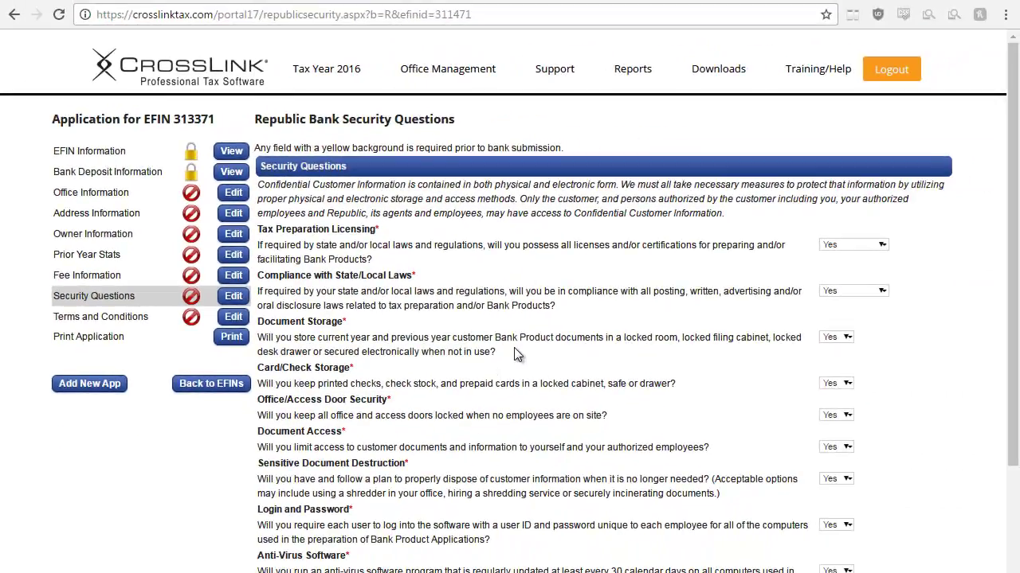
scroll(514, 349, "down", 3)
scroll(514, 354, "down", 3)
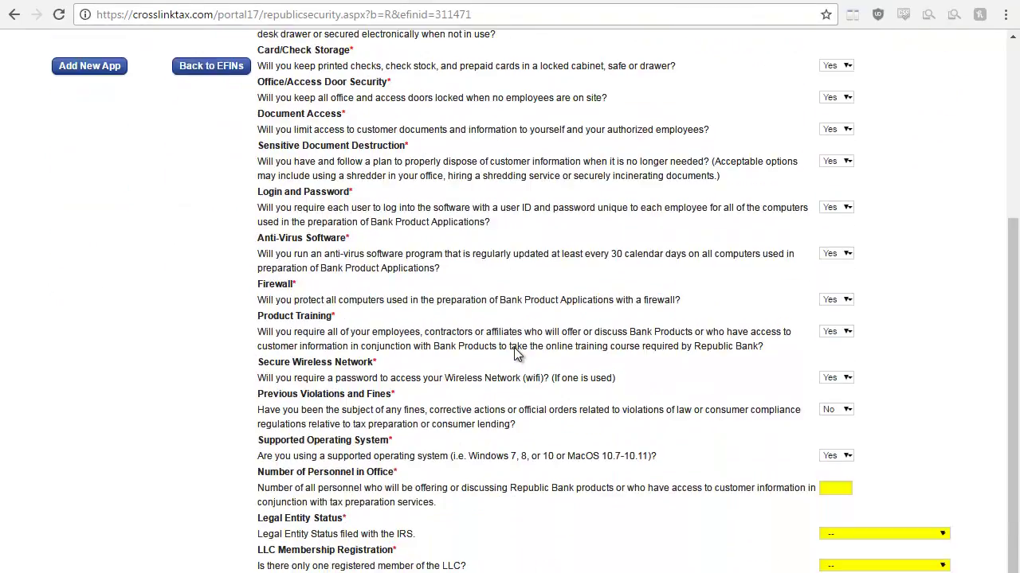
scroll(514, 354, "down", 1)
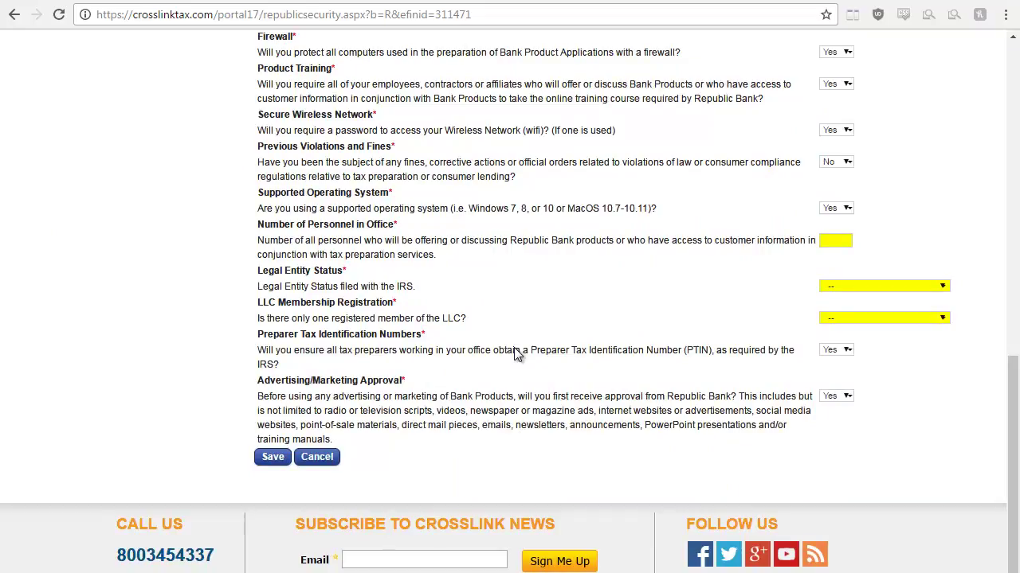
scroll(514, 355, "up", 7)
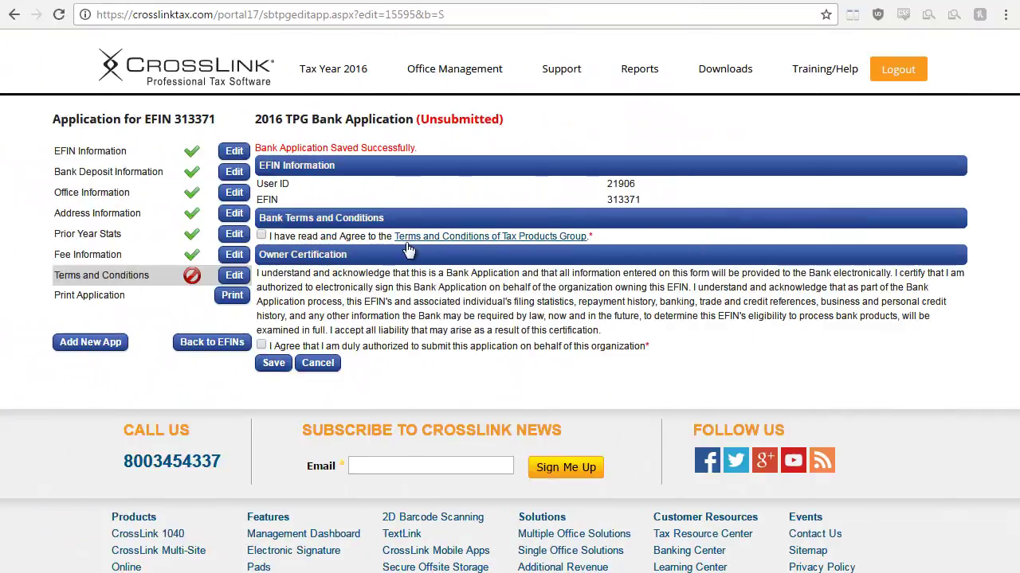
Accept the Tax Products Group terms and owner certification, save, and submit the application.
left_click(261, 235)
left_click(262, 346)
left_click(272, 364)
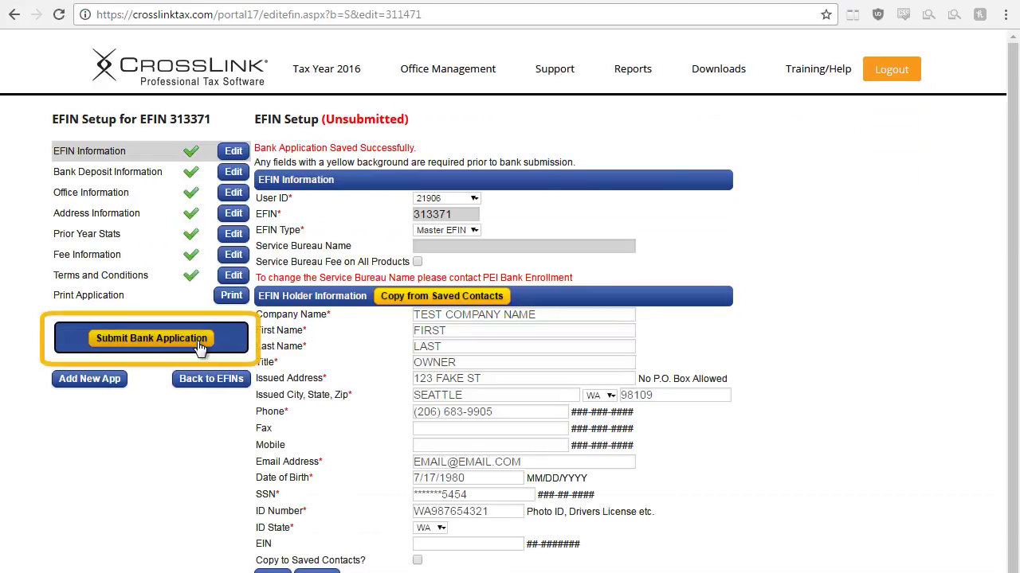
left_click(117, 344)
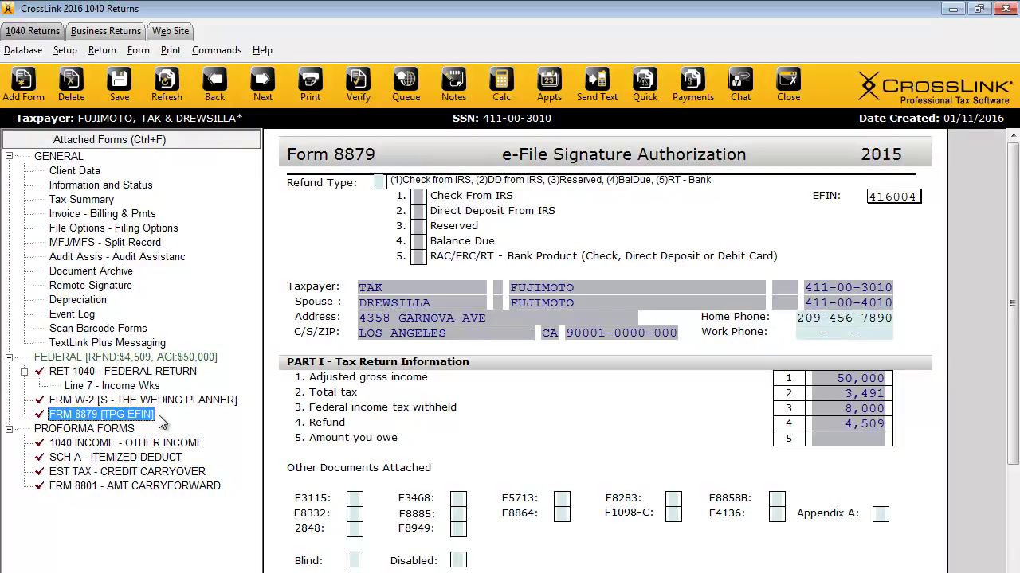
Set Form 8879's Refund Type to 5 for a bank product.
left_click(380, 183)
type("5")
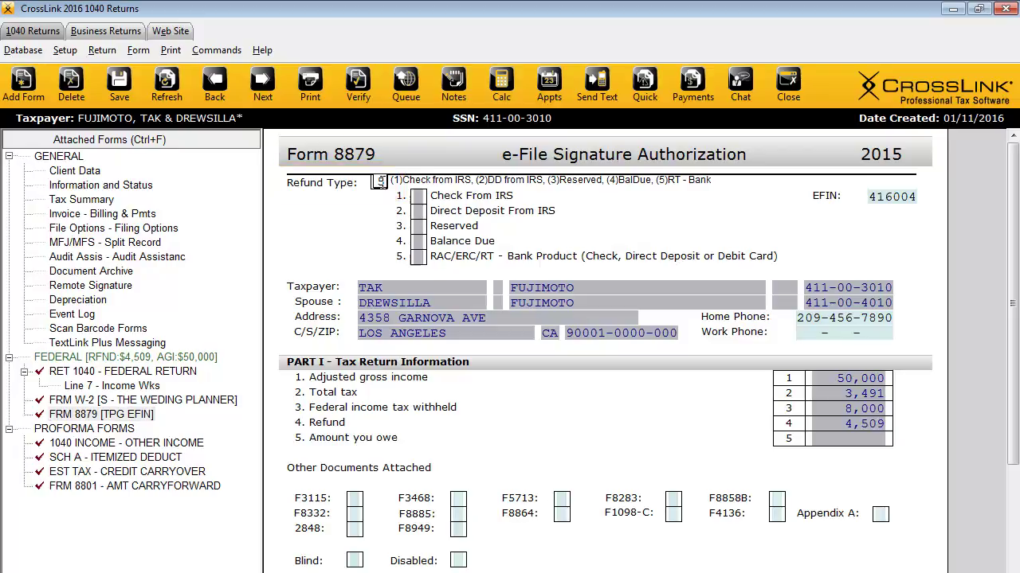
key("Return")
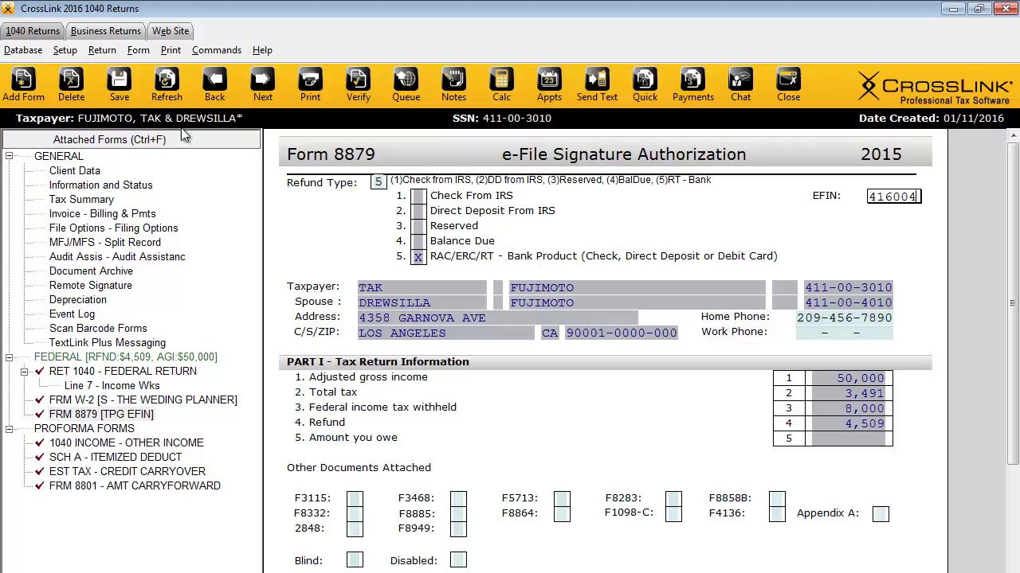
Refresh the return and open the BANK APP TPG / Bank RT Application form.
left_click(167, 96)
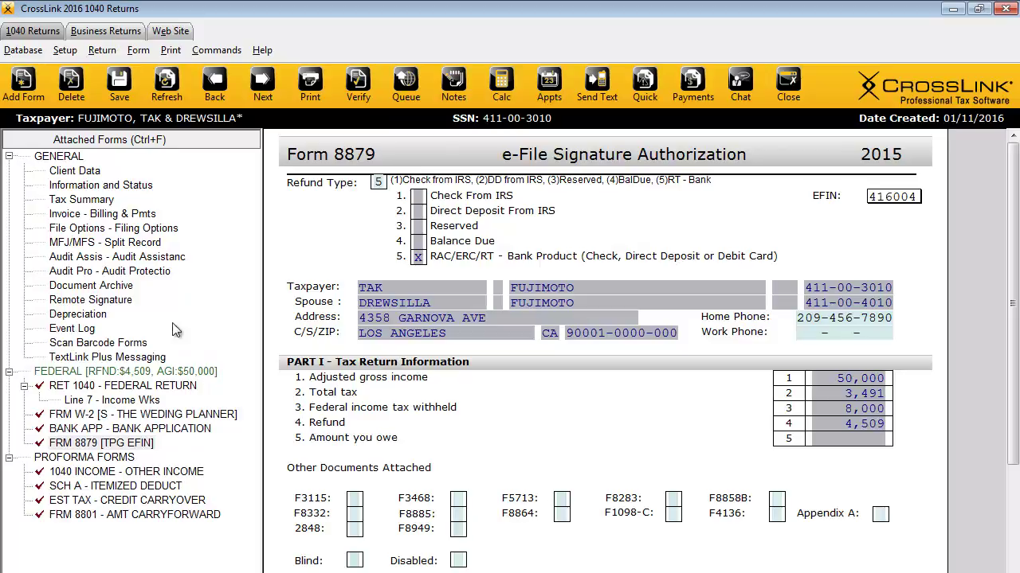
left_click(142, 428)
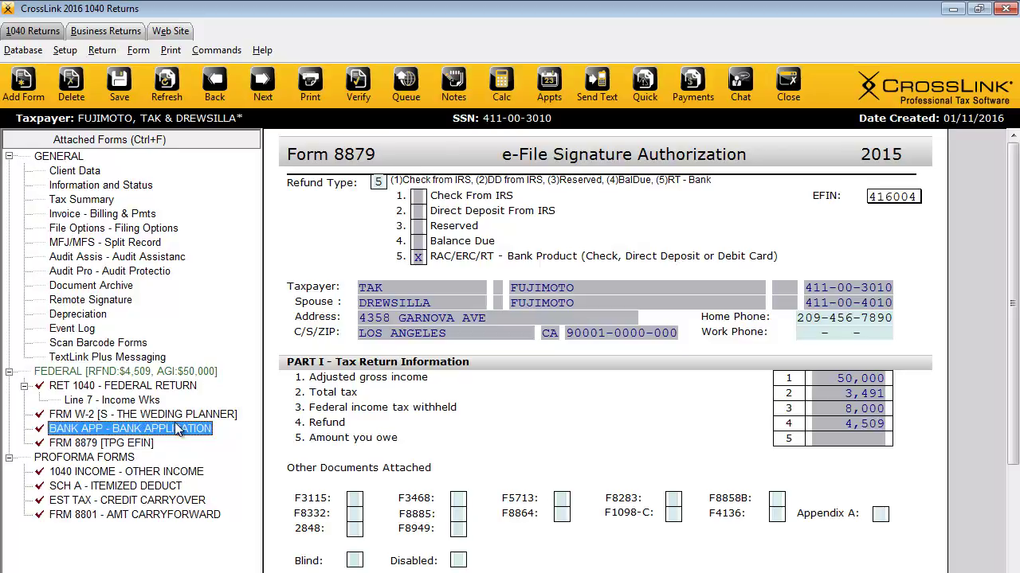
double_click(177, 430)
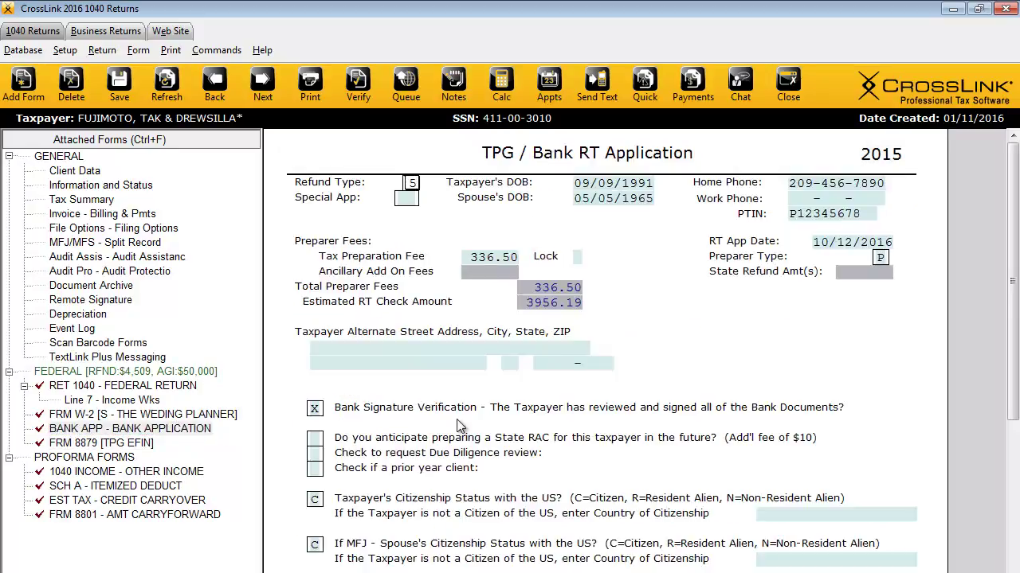
scroll(460, 426, "down", 3)
scroll(461, 426, "down", 6)
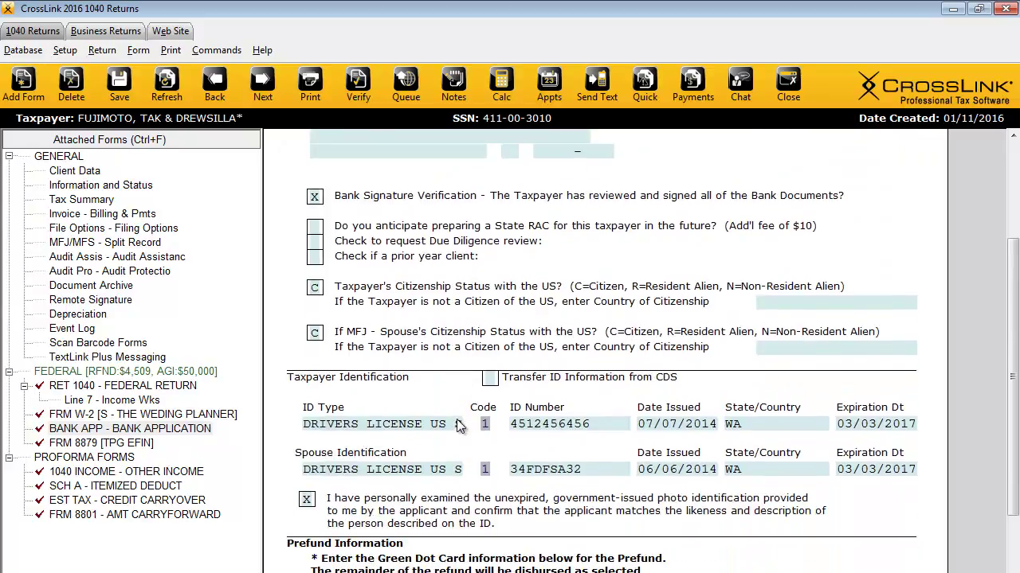